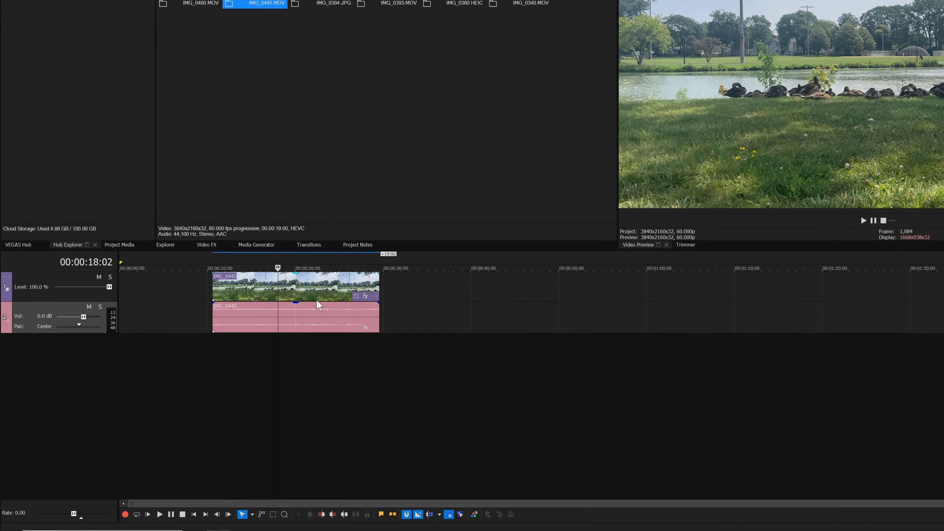
Trim the start of IMG_0445.MOV and shift its video/audio pair later to about 12 seconds
mouse_move(317, 290)
left_mouse_down()
mouse_move(335, 290)
mouse_move(324, 292)
left_mouse_up()
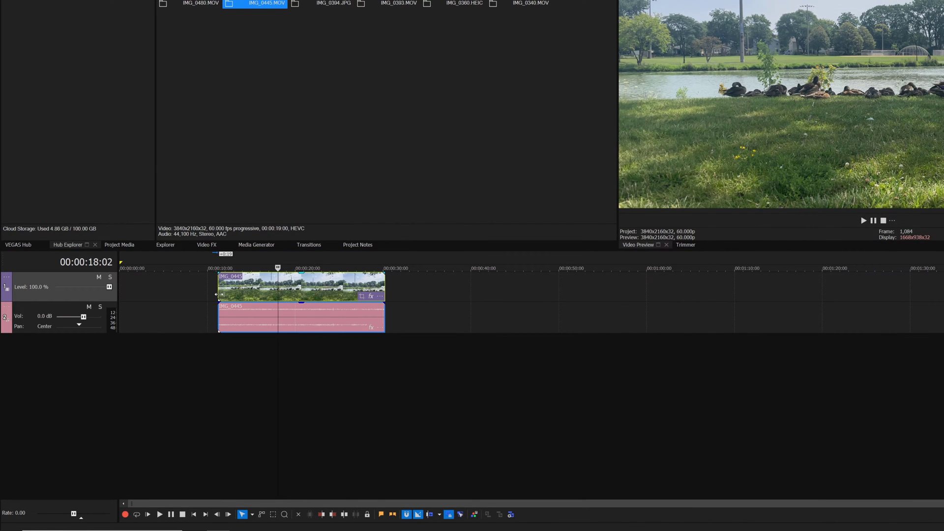
mouse_move(219, 297)
left_mouse_down()
mouse_move(244, 298)
mouse_move(223, 298)
left_mouse_up()
left_click(254, 356)
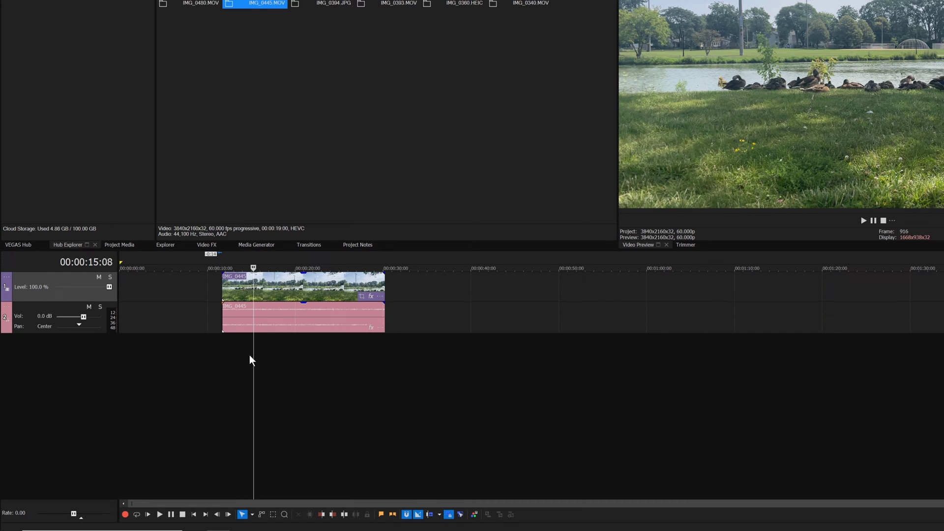
mouse_move(268, 290)
left_mouse_down()
mouse_move(304, 290)
mouse_move(271, 290)
left_mouse_up()
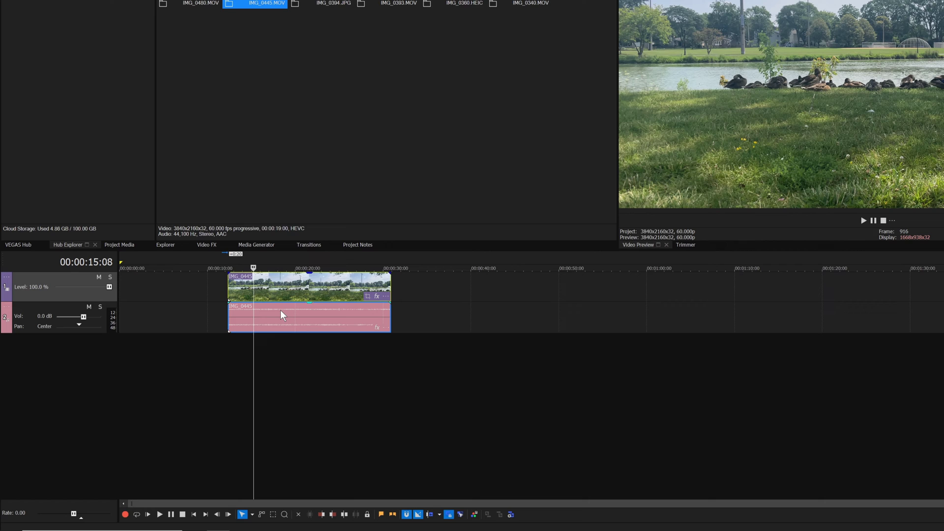
Remove the park clip's audio event from its video group and test moving it independently
left_click(281, 312)
right_click(281, 312)
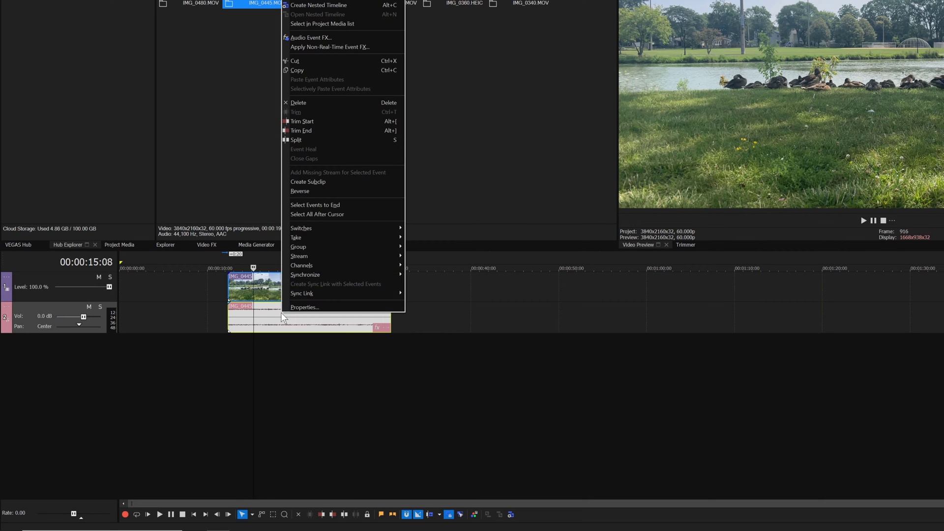
mouse_move(327, 249)
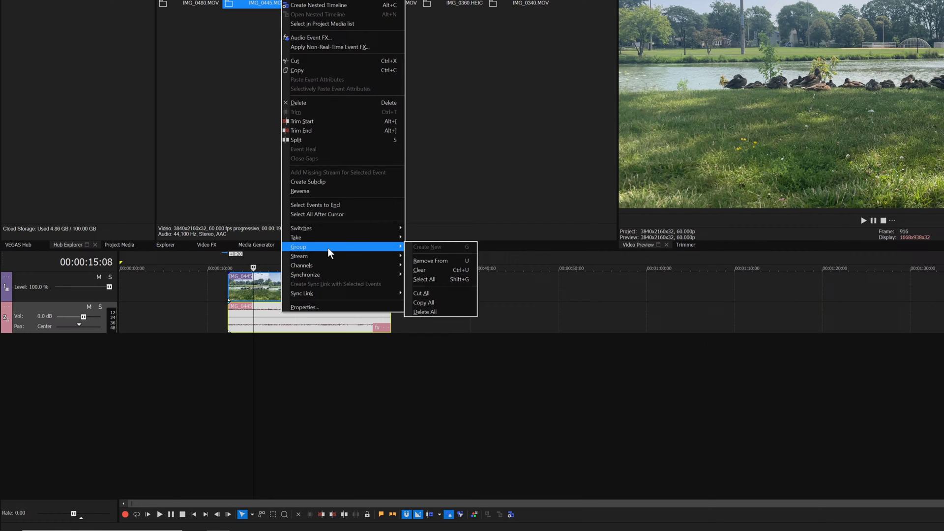
left_click(429, 259)
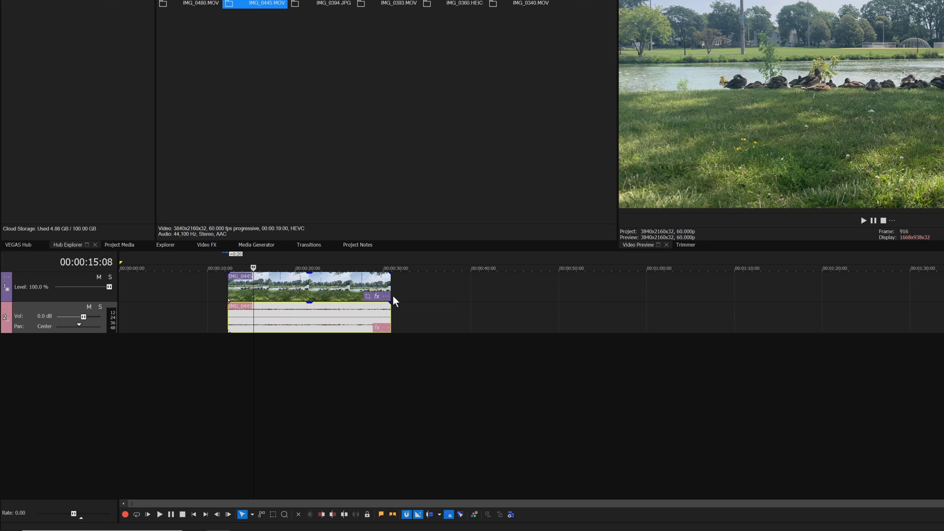
left_click_drag(284, 318, 359, 322)
left_click_drag(450, 313, 282, 312)
Regroup the park clip's video and audio events and nudge the grouped clip into place
right_click(301, 291)
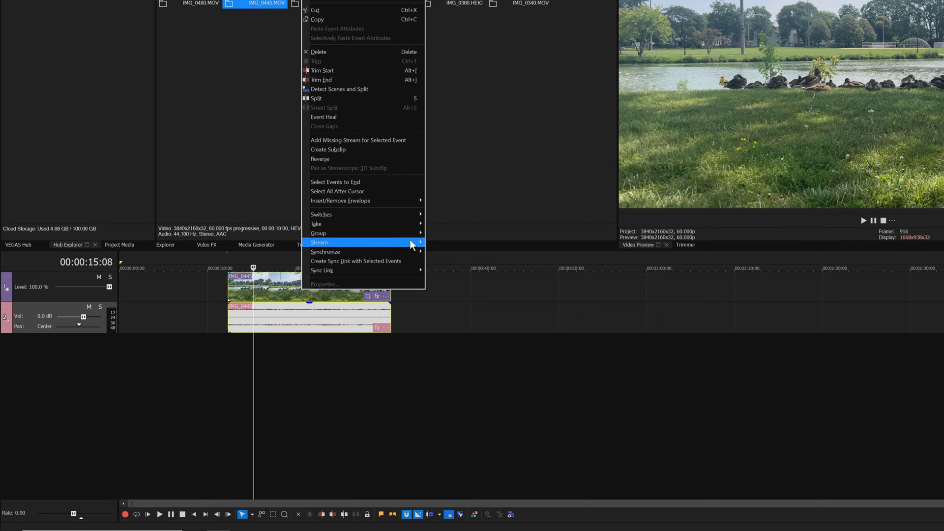
mouse_move(416, 232)
left_click(432, 231)
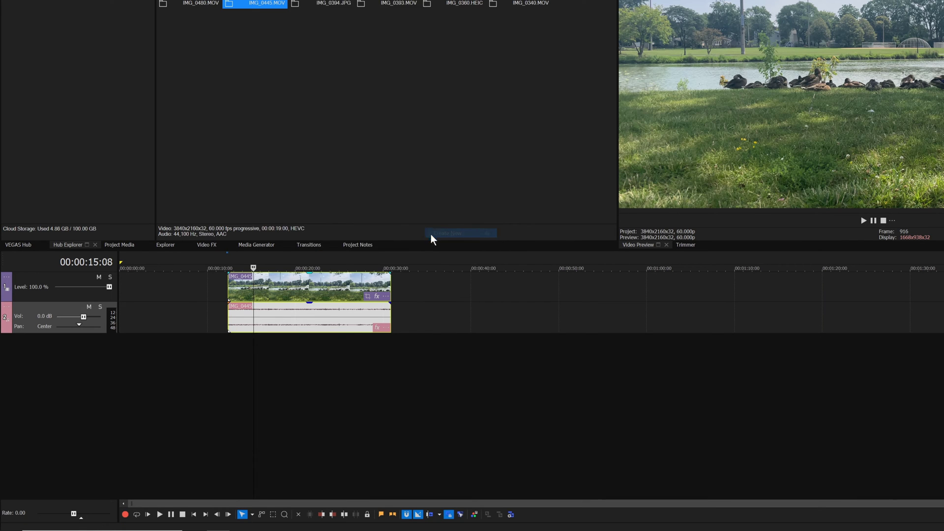
left_click_drag(347, 288, 357, 287)
left_click_drag(423, 243, 408, 245)
Adjust the grouped clip's start to fade in the audio, then test a split at 00:00:22:13 and undo it
left_click_drag(281, 273, 328, 269)
left_click(373, 277)
key("s")
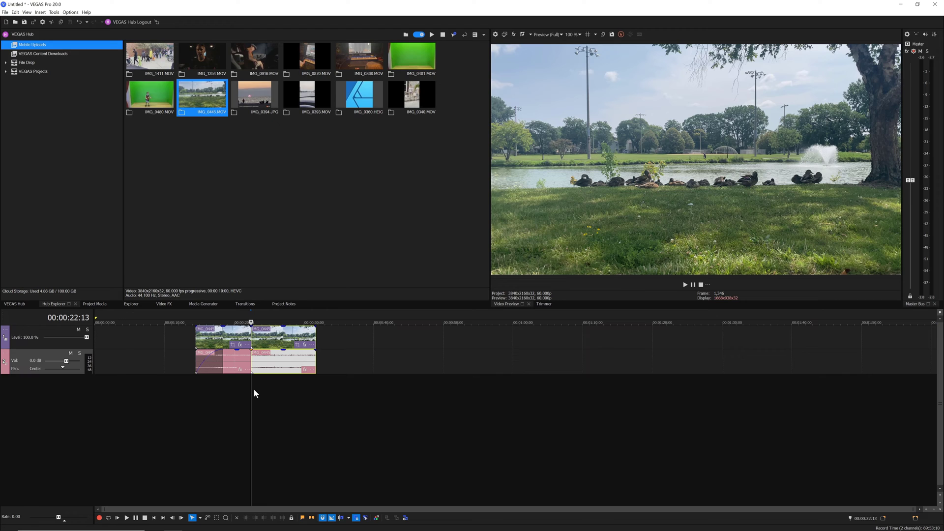
key("ctrl+z")
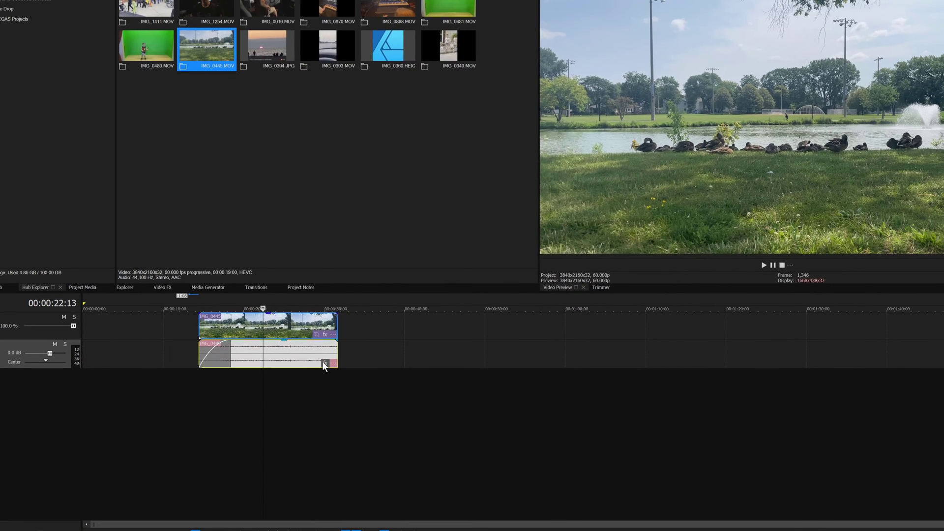
Add the VEGAS Graphic EQ effect to the park clip's audio event
left_click(324, 364)
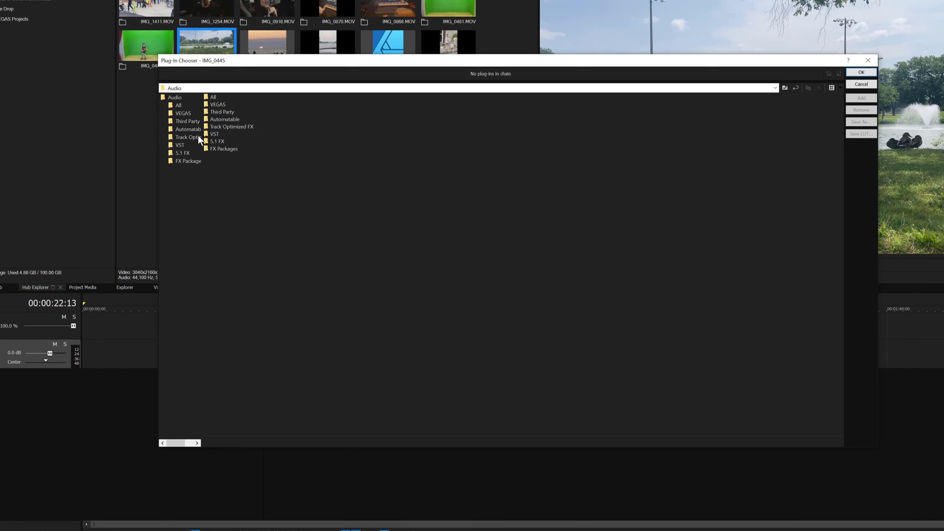
left_click(185, 113)
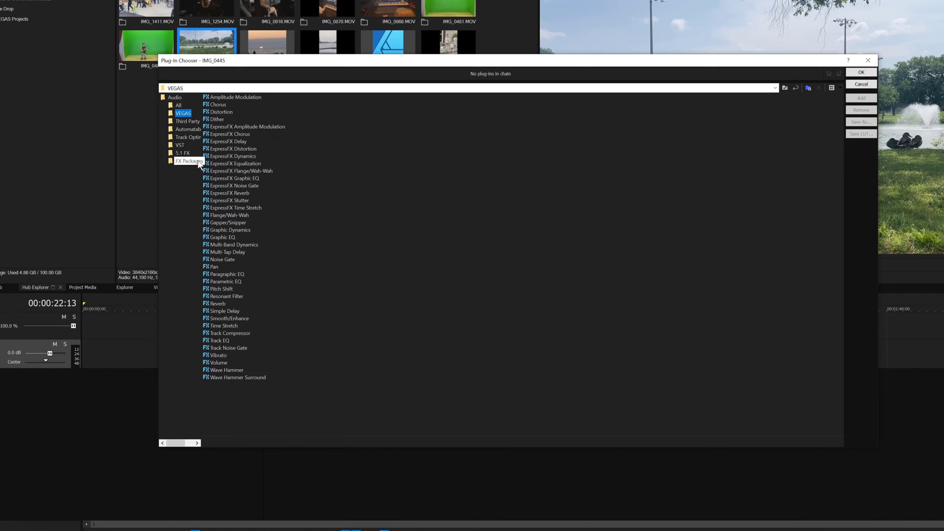
left_click(224, 237)
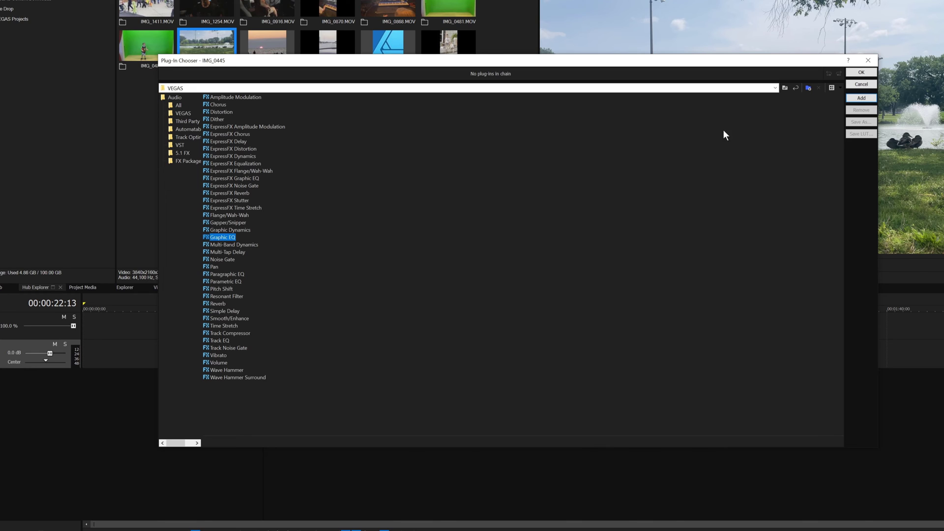
left_click(852, 100)
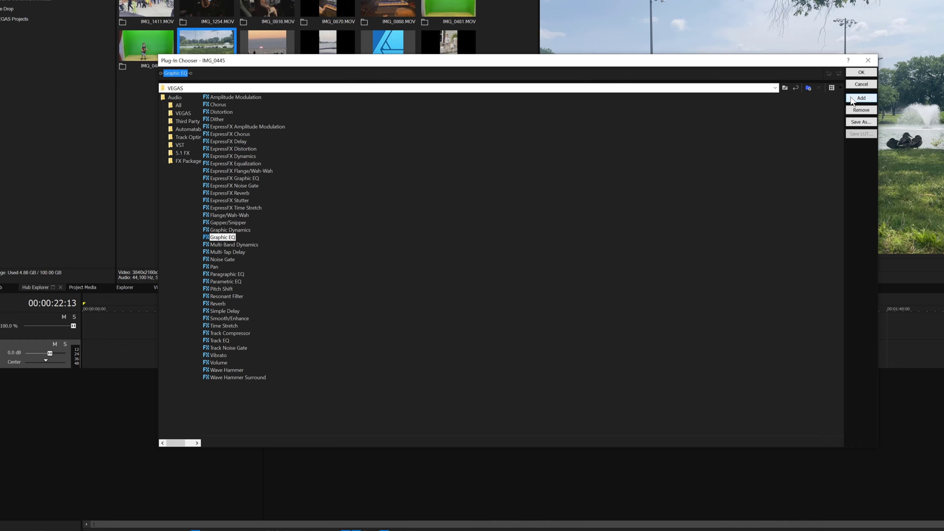
left_click(862, 73)
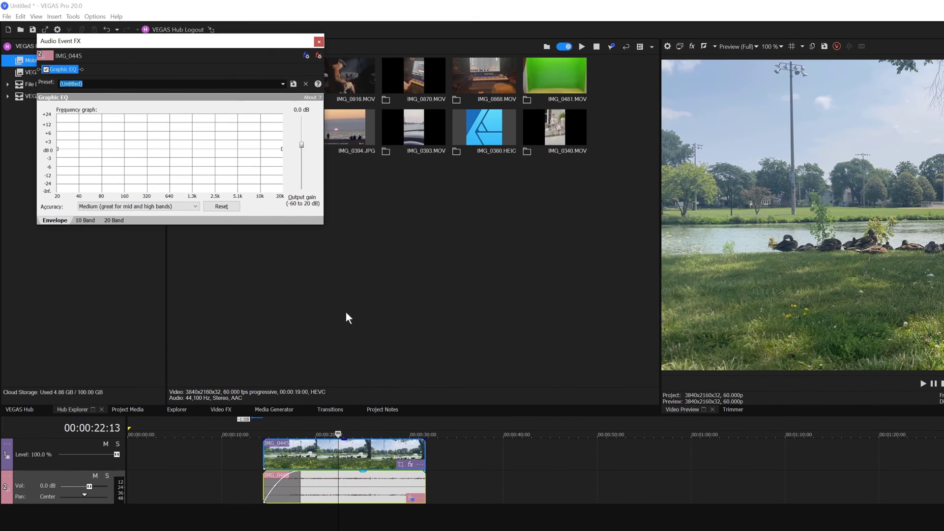
Apply the '[Sys] Roll-off frequencies below 120 Hz' preset, move its point to ~140 Hz at 0 dB, and close
left_click_drag(184, 43, 375, 189)
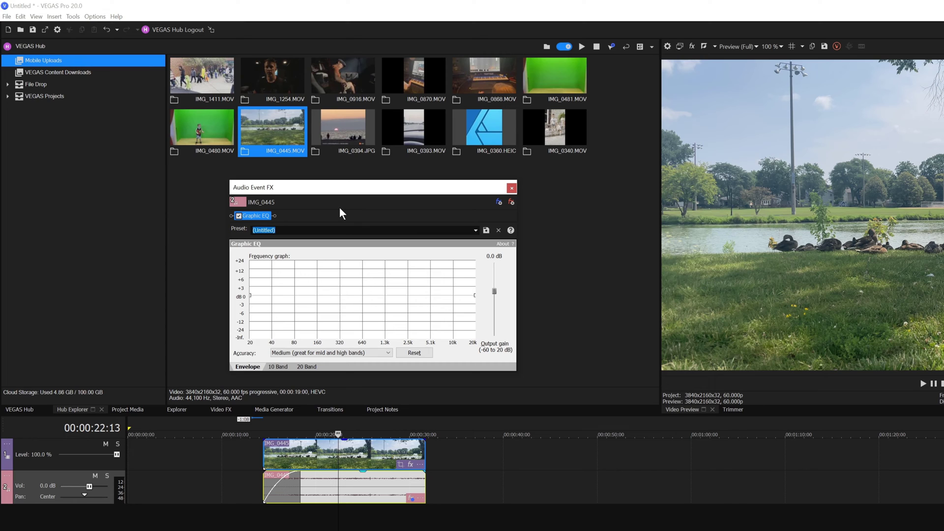
left_click(476, 230)
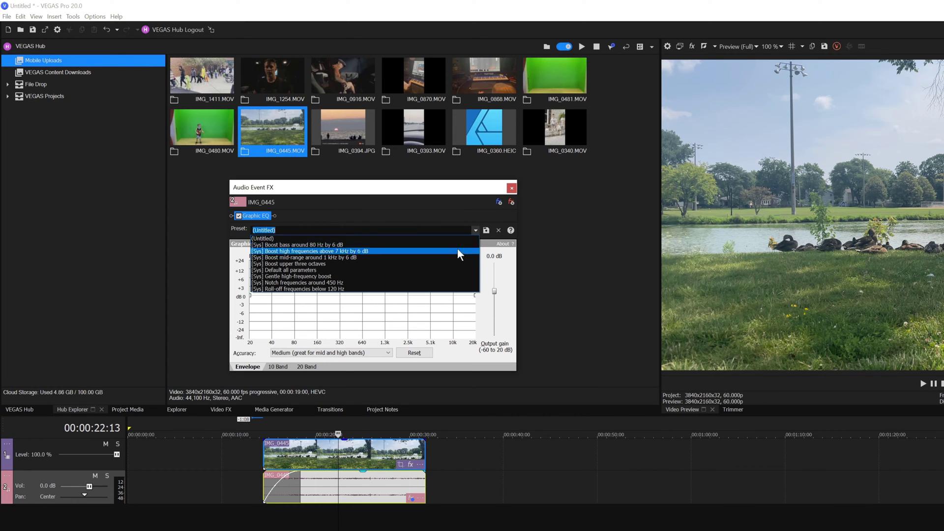
left_click(336, 290)
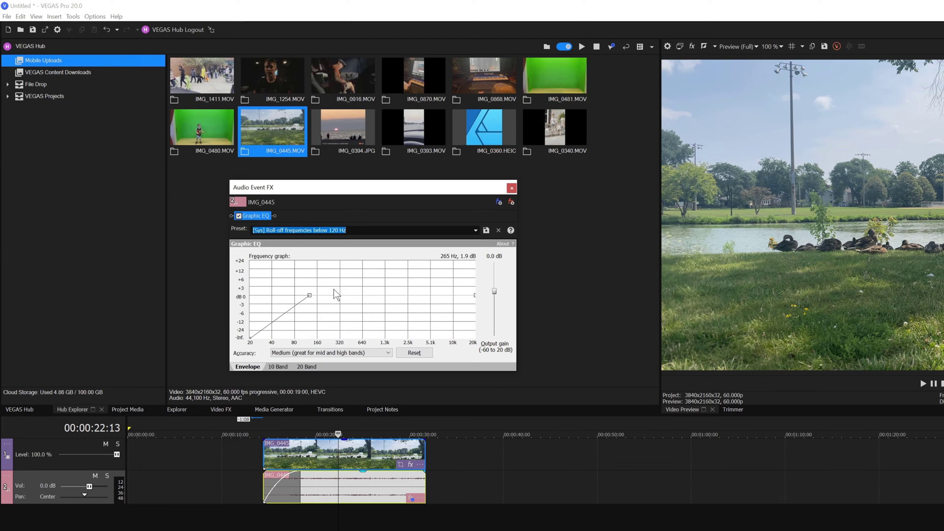
left_click(309, 296)
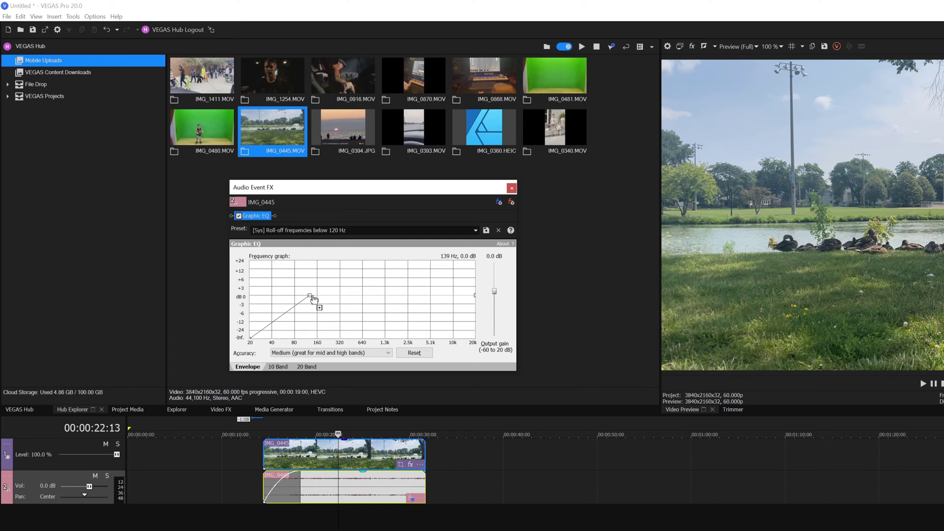
mouse_move(310, 295)
left_mouse_down()
mouse_move(316, 301)
mouse_move(310, 282)
mouse_move(318, 308)
mouse_move(315, 295)
left_mouse_up()
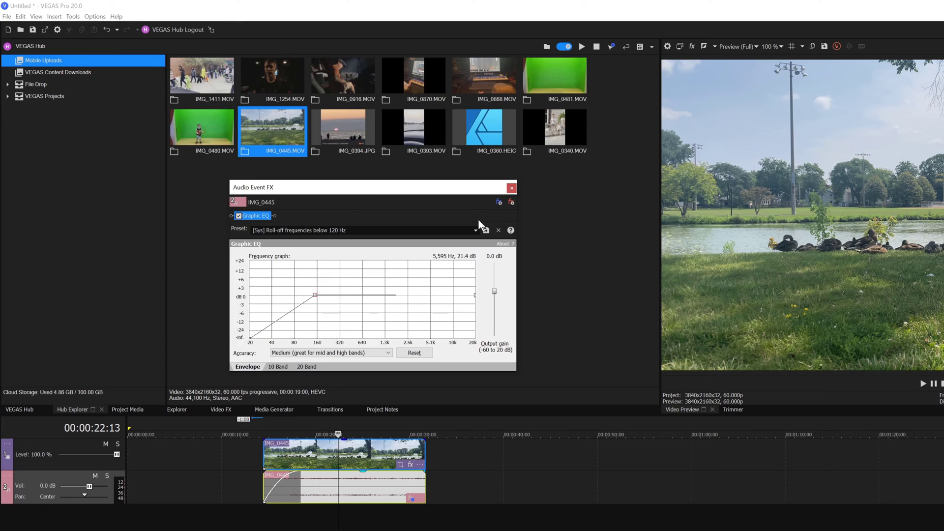
left_click(511, 188)
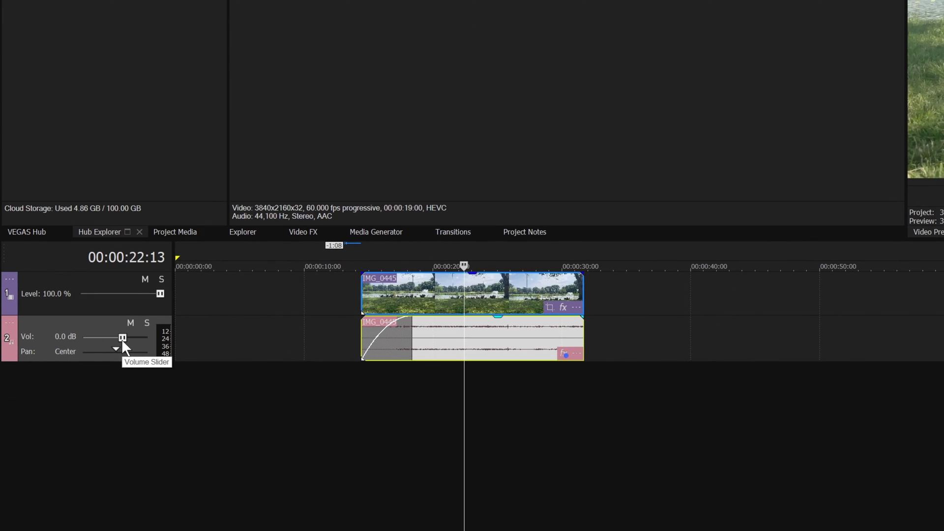
Set audio track 2's volume to -2.2 dB and reset its pan to Center
left_click_drag(122, 339, 137, 350)
double_click(137, 347)
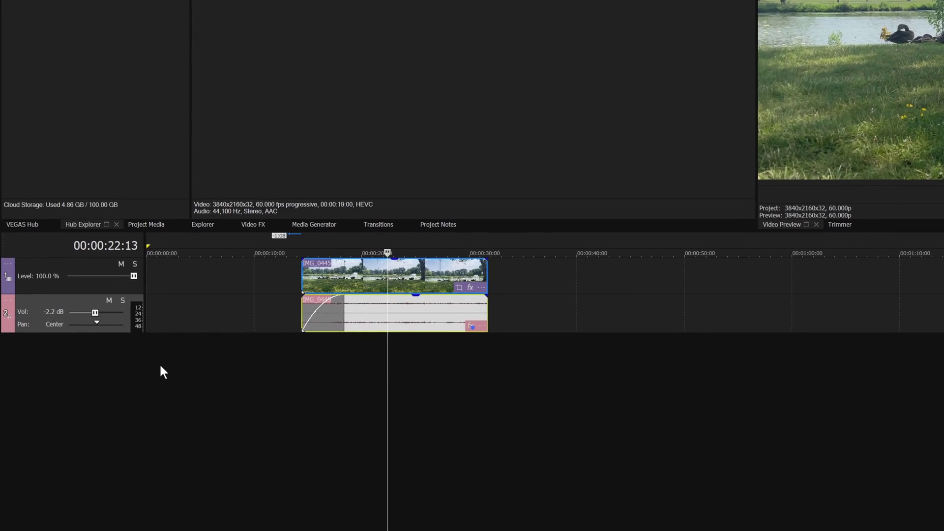
Insert a Volume envelope on the audio track and add a first point to it
right_click(70, 301)
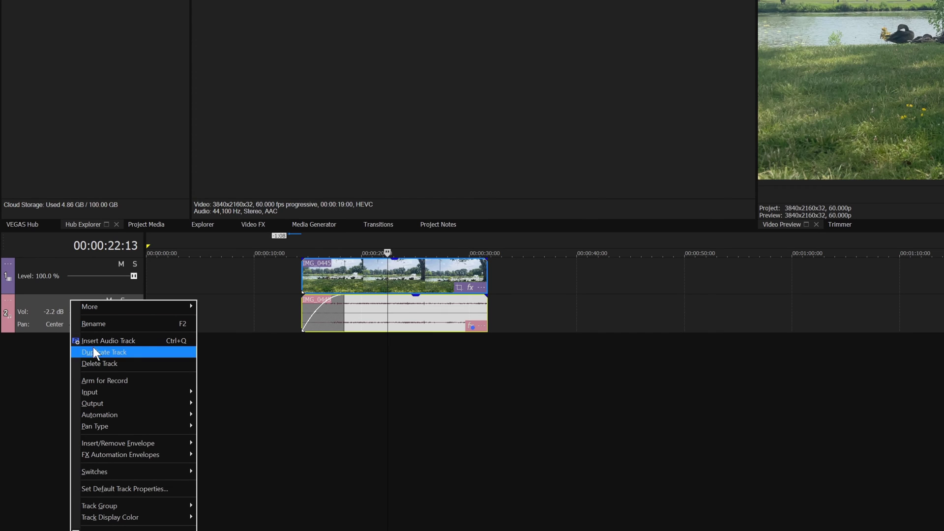
mouse_move(146, 442)
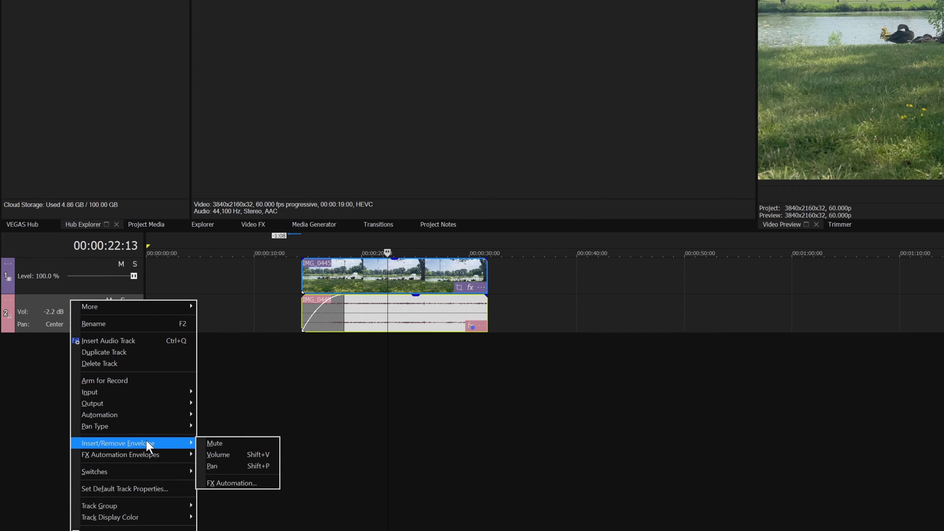
left_click(228, 458)
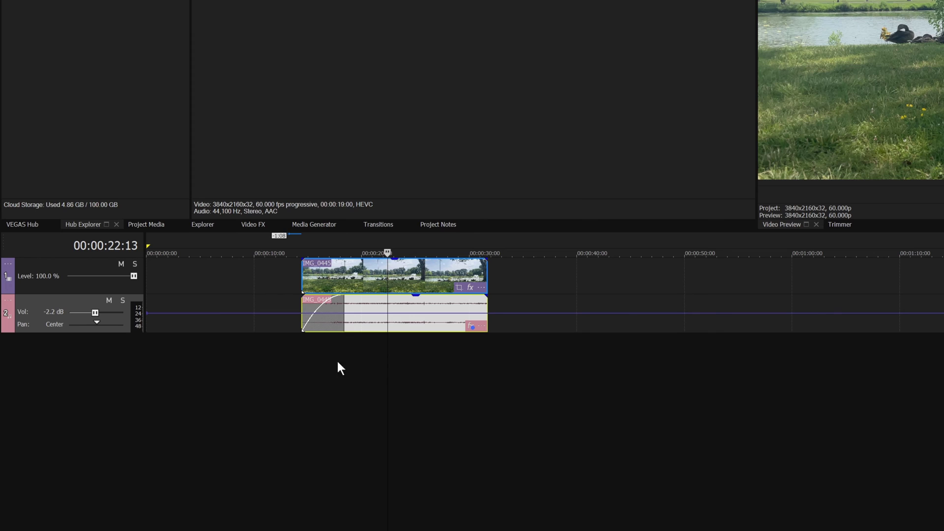
right_click(371, 313)
left_click(376, 319)
Add two more envelope points and pull the middle one down to -7.9 dB
right_click(405, 313)
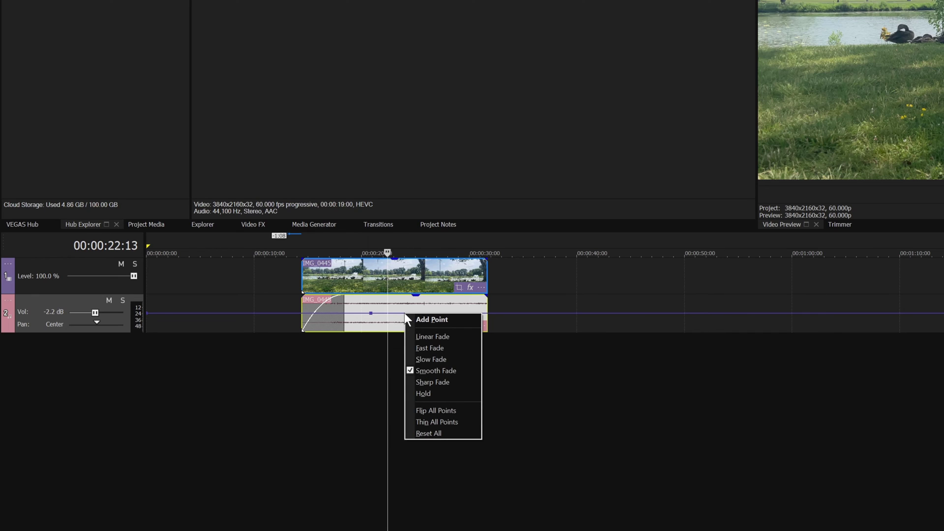
left_click(410, 318)
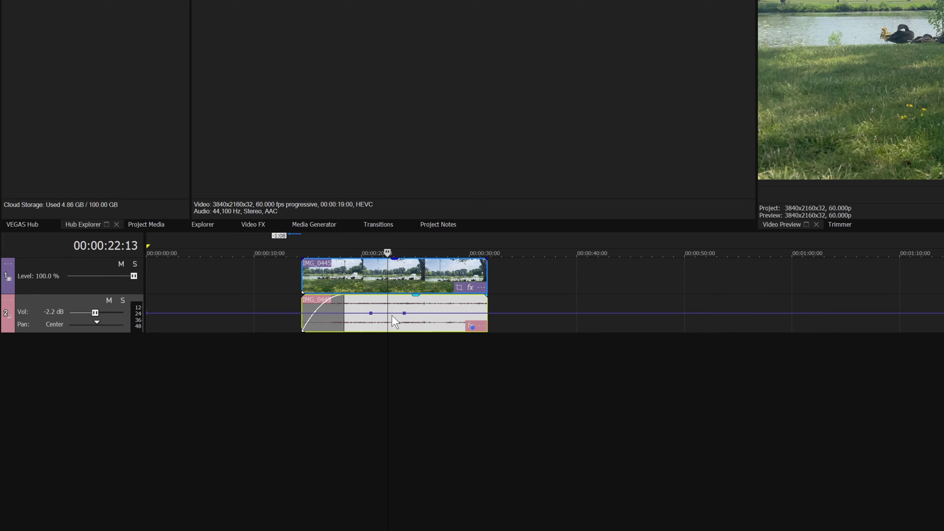
right_click(392, 317)
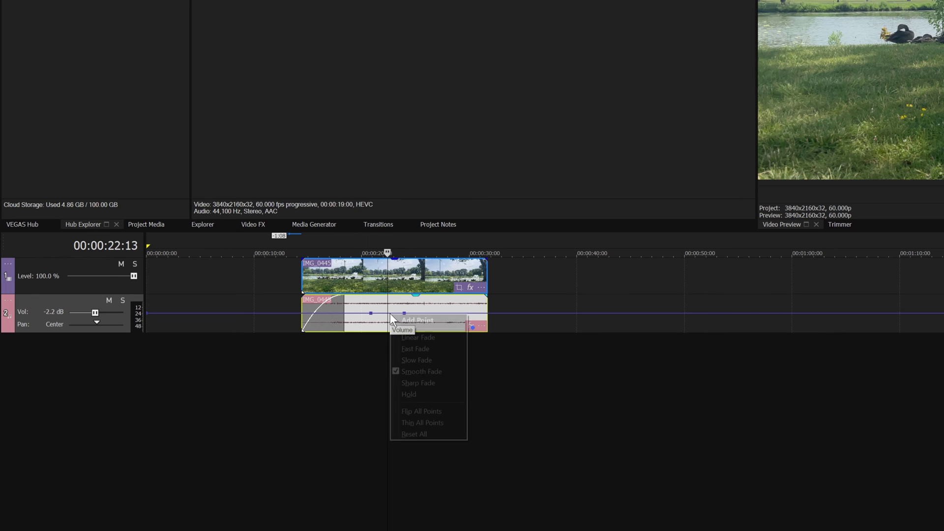
left_click(394, 318)
left_click_drag(388, 313, 388, 330)
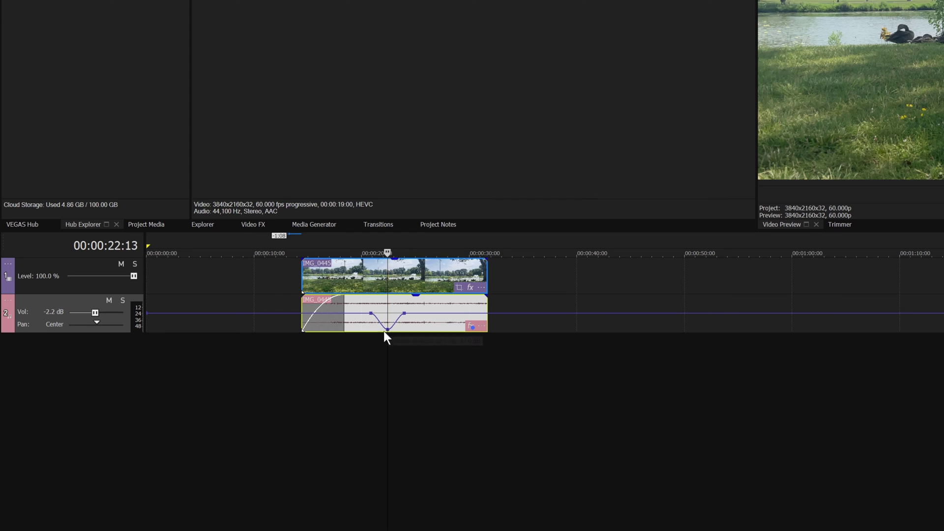
Play back the audio from just before the volume dip around 21 seconds
left_click(359, 355)
left_click(365, 342)
key("space")
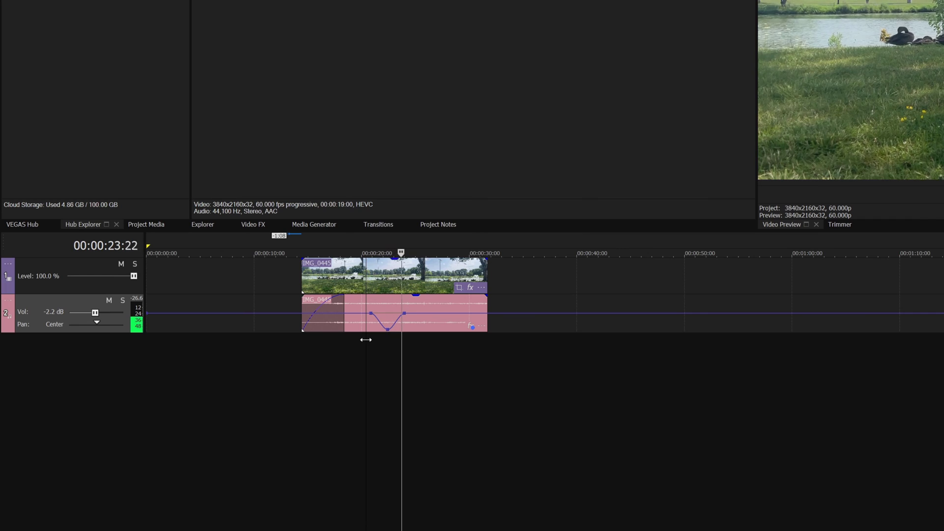
Raise the Master Bus output fader up to near 0 dB
key("space")
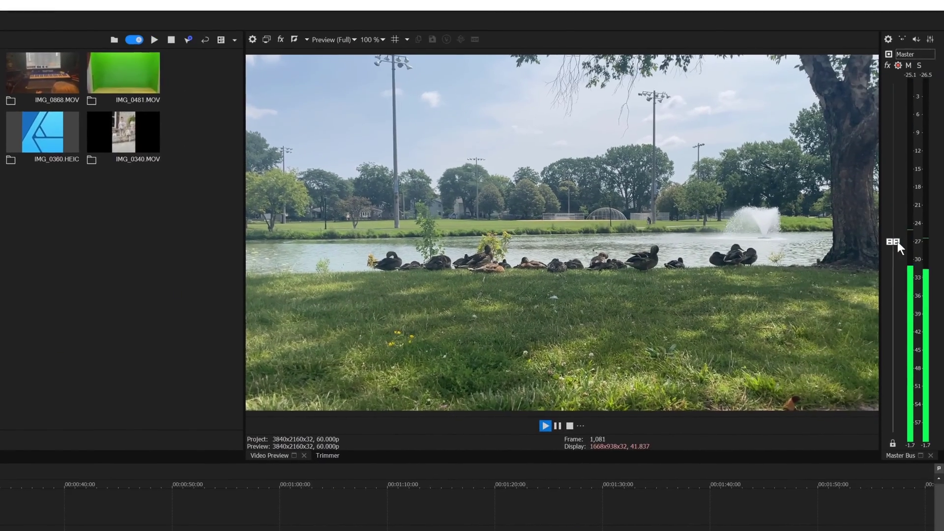
left_click_drag(907, 215, 896, 135)
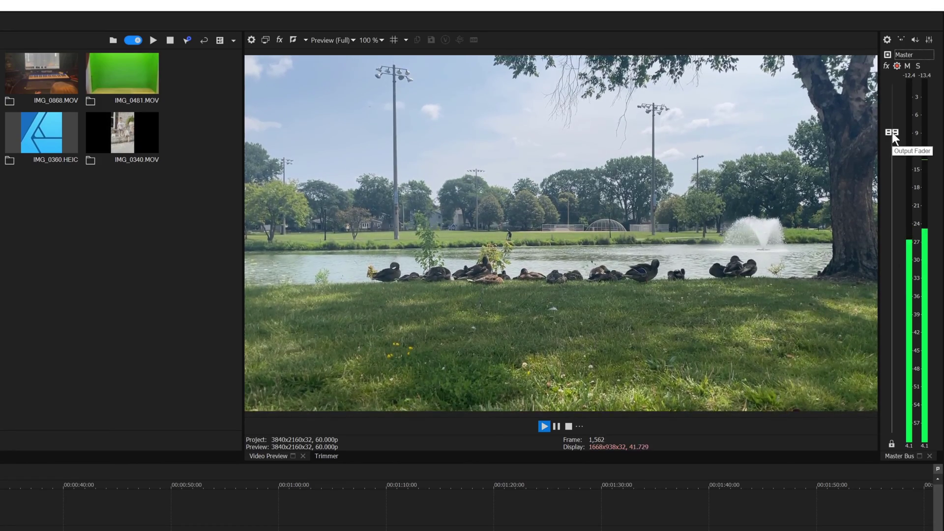
left_click_drag(892, 132, 897, 91)
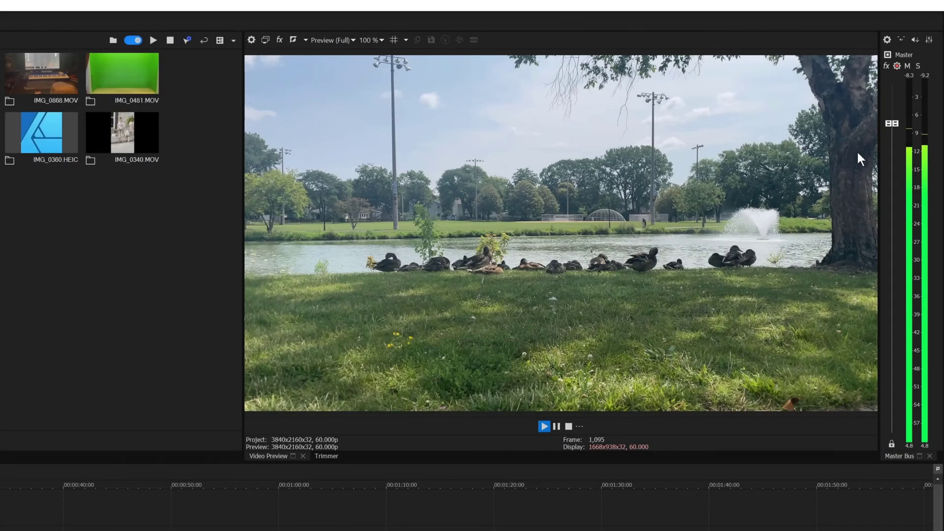
Nudge the Master Bus fader slightly higher, then stop playback
left_click_drag(892, 124, 903, 100)
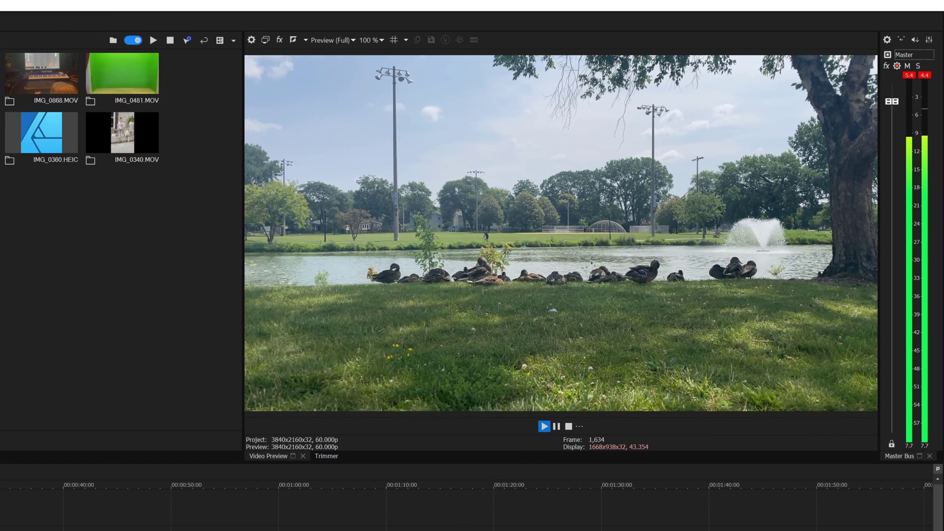
key("space")
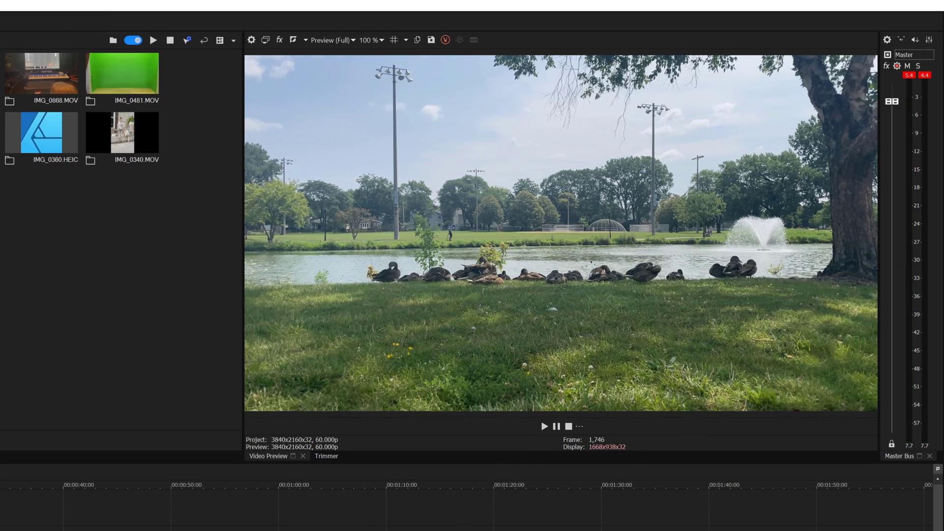